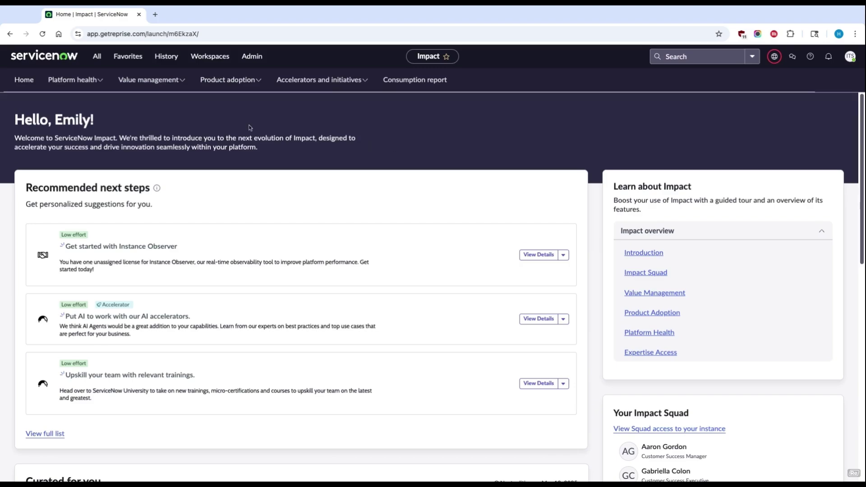
# - Launch Instance Observer in a new tab from the Platform health menu on the Impact home page
pyautogui.click(88, 80)
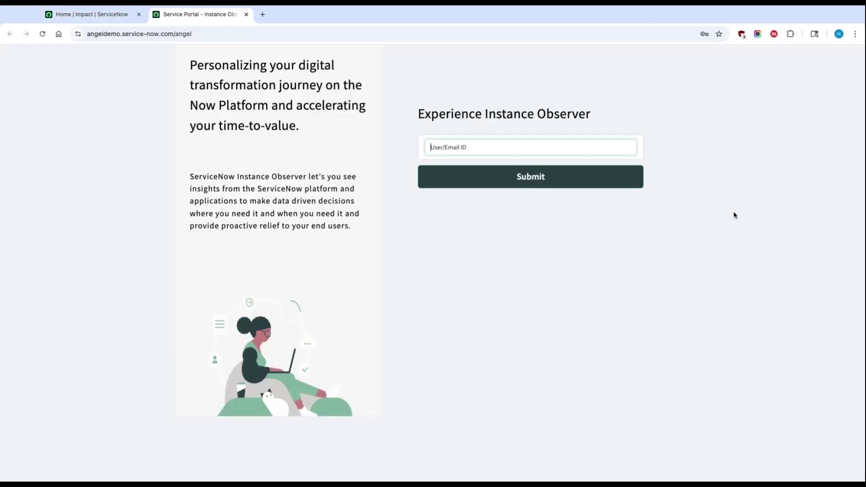
# - Sign in with the demo user's e-mail and saved password, then look over the NOC summary dashboard
pyautogui.click(535, 160)
pyautogui.click(537, 177)
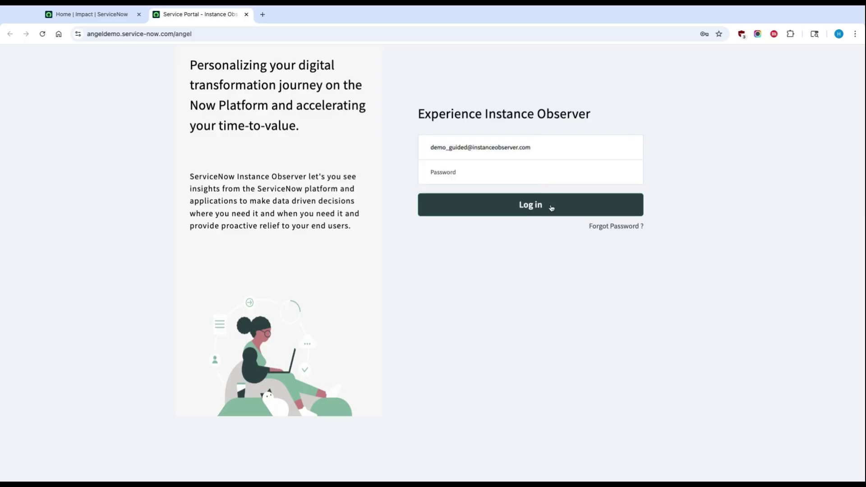
pyautogui.click(526, 205)
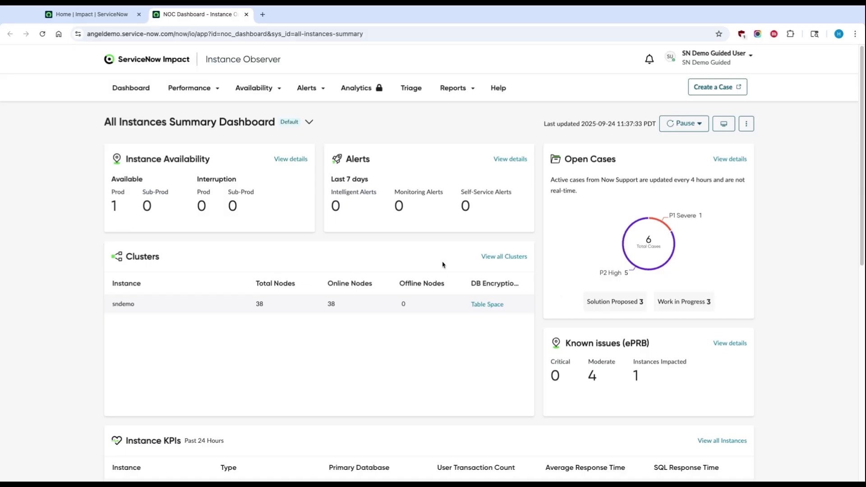
pyautogui.scroll(-3, 443, 265)
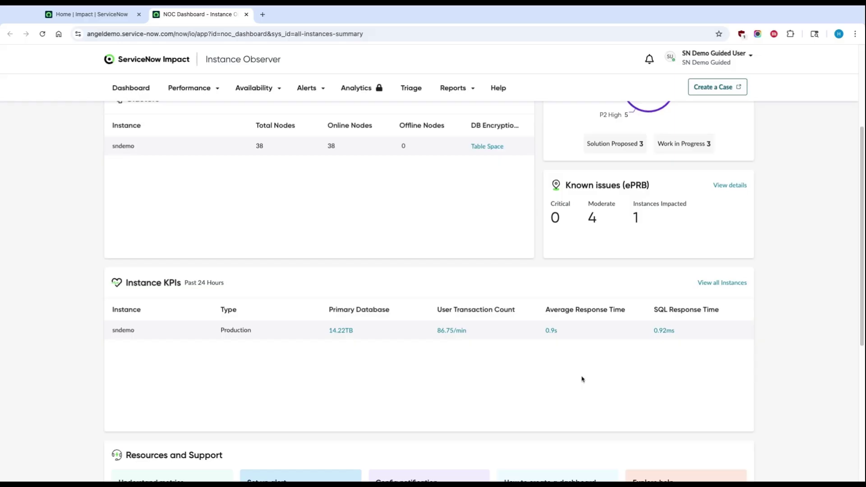
pyautogui.scroll(1, 834, 344)
pyautogui.scroll(3, 835, 344)
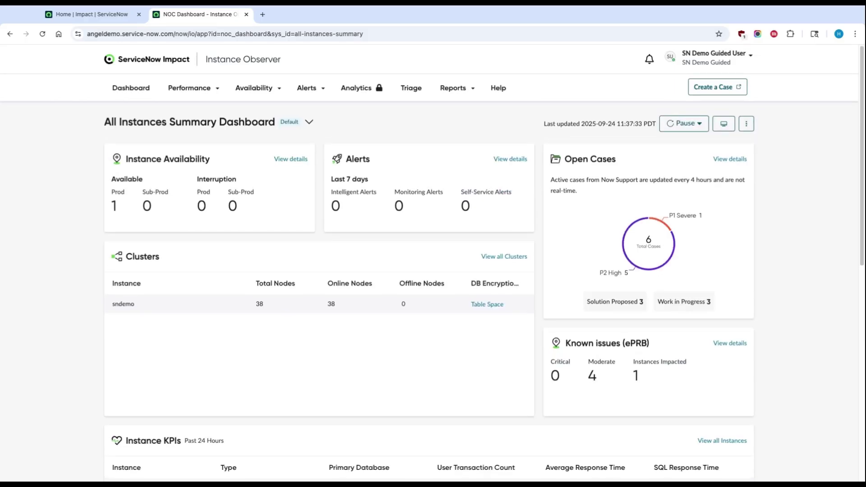
# - Create a dashboard named 'test demo instance', described 'test demo instance', for the sndemo instance
pyautogui.click(309, 121)
pyautogui.click(169, 140)
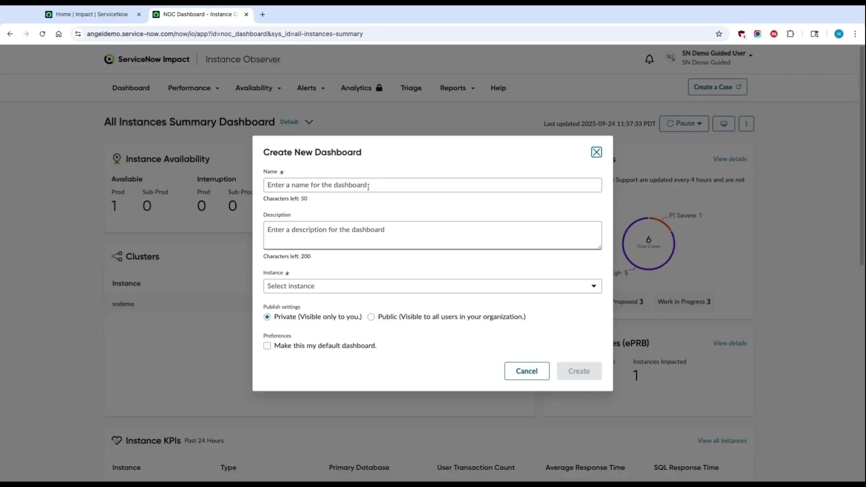
pyautogui.click(379, 185)
pyautogui.write('test demo instance')
pyautogui.click(408, 236)
pyautogui.write('test demo instance')
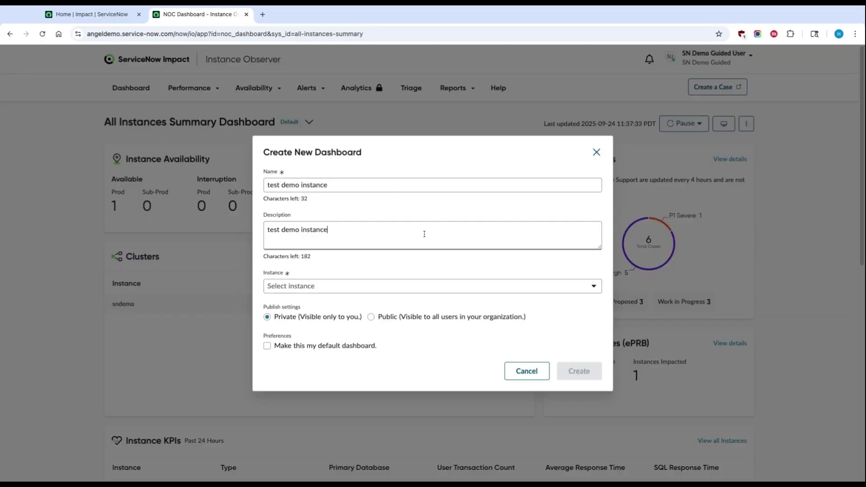
pyautogui.click(411, 289)
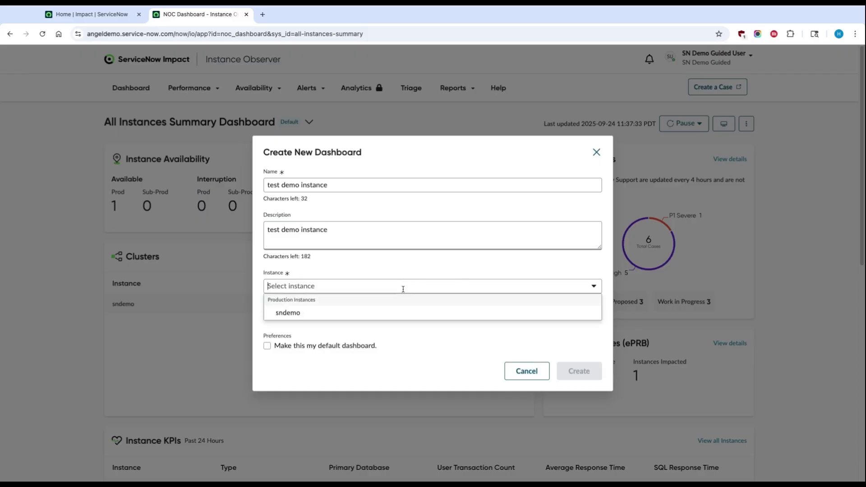
pyautogui.click(415, 313)
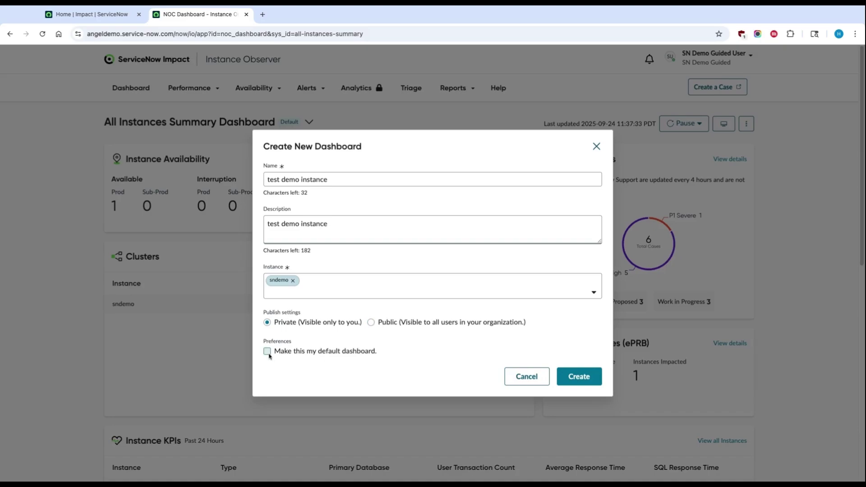
pyautogui.click(590, 384)
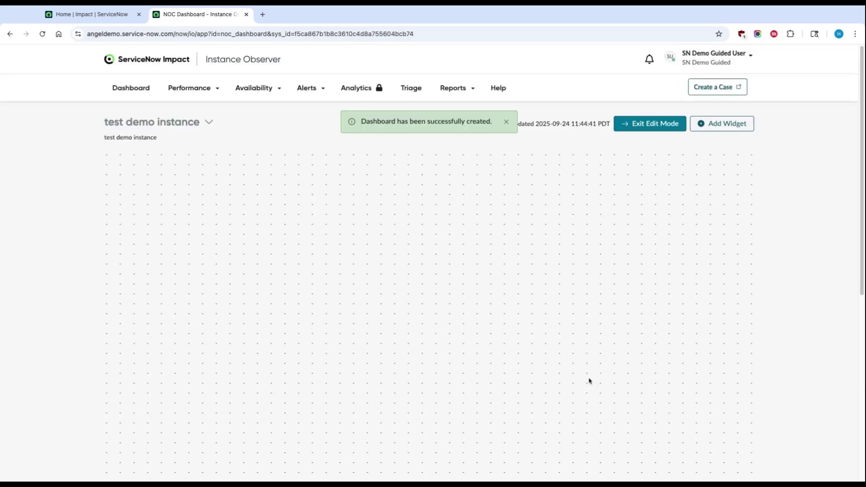
# - Add the out-of-the-box Alerts and Cluster Details widgets to the test demo instance dashboard
pyautogui.click(717, 129)
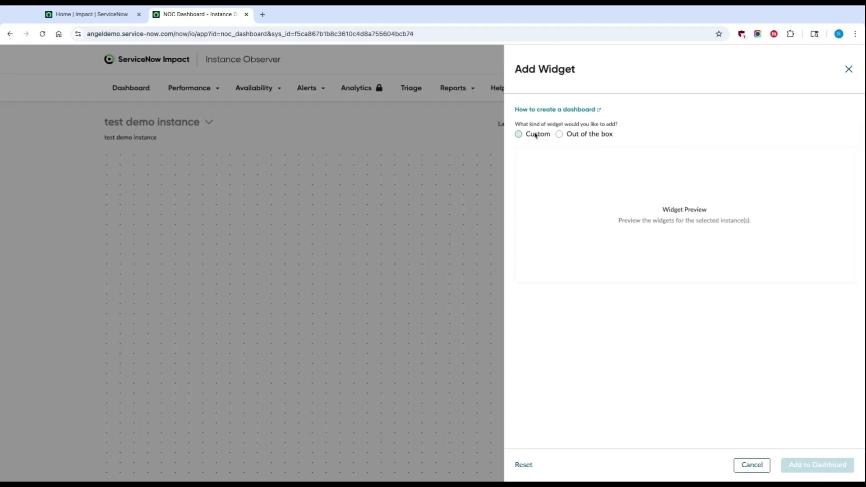
pyautogui.click(565, 134)
pyautogui.click(612, 163)
pyautogui.click(603, 191)
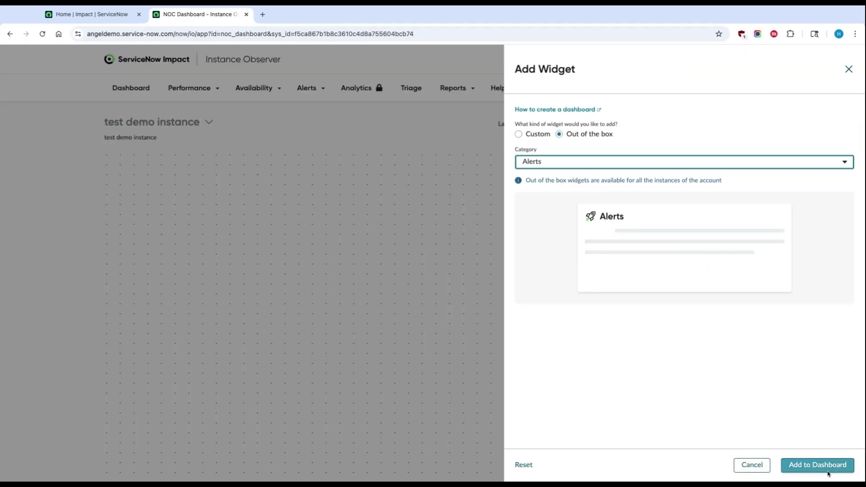
pyautogui.click(817, 465)
pyautogui.click(718, 123)
pyautogui.click(559, 134)
pyautogui.click(631, 162)
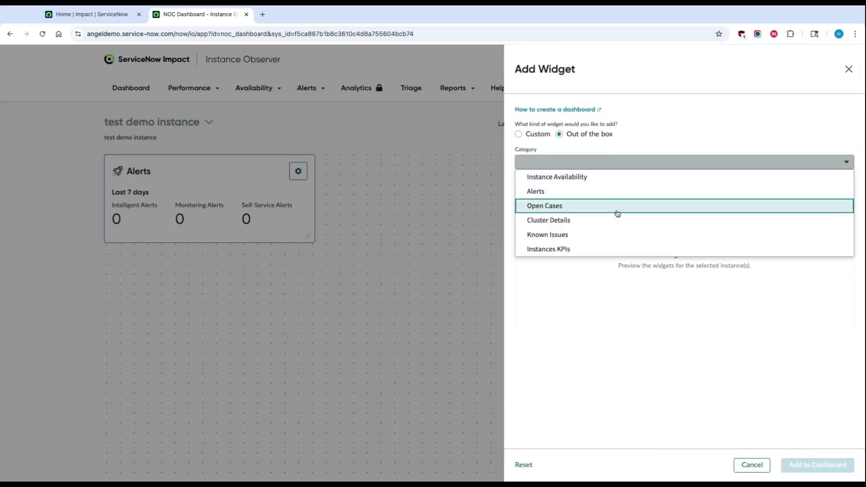
pyautogui.click(614, 218)
pyautogui.click(800, 464)
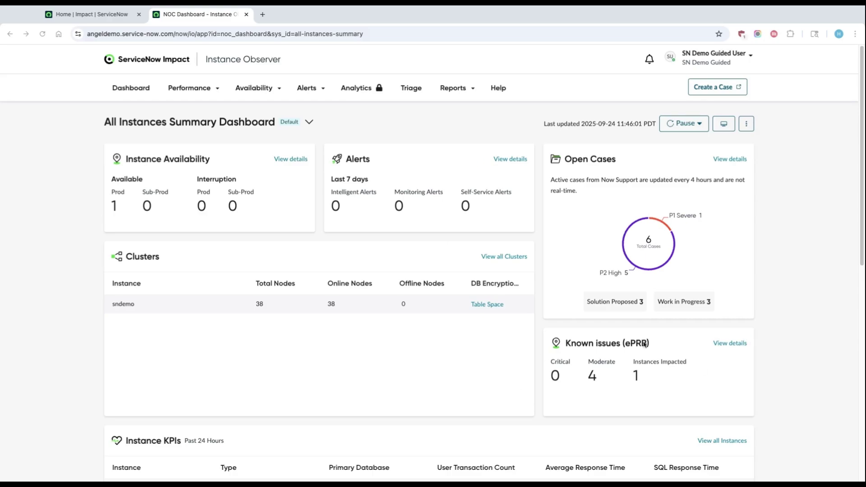
# - Get a Known Issues snapshot for All Instances, which lists five issues on sndemo
pyautogui.click(270, 92)
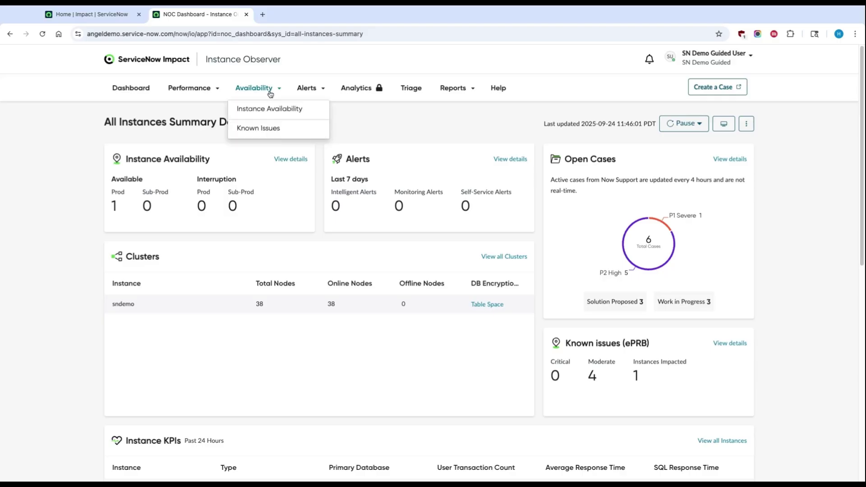
pyautogui.click(274, 131)
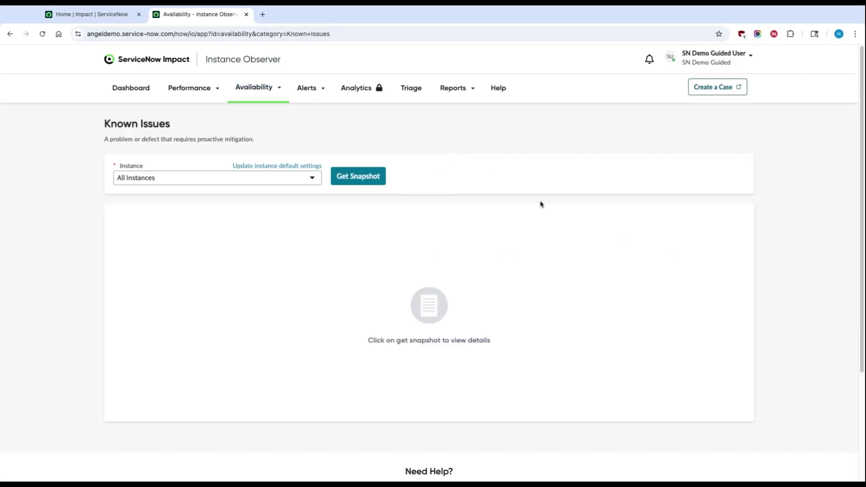
pyautogui.click(377, 179)
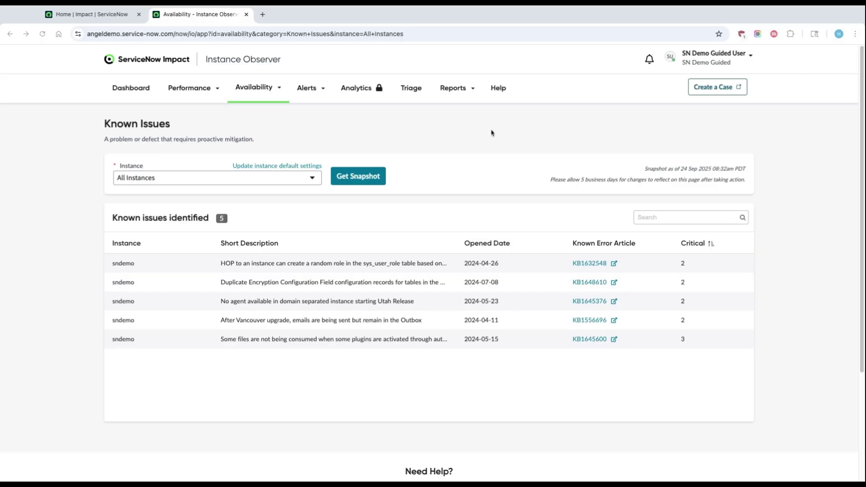
# - In the Configure Notifications integrations, start a third-party integration, then cancel it unsaved
pyautogui.click(316, 93)
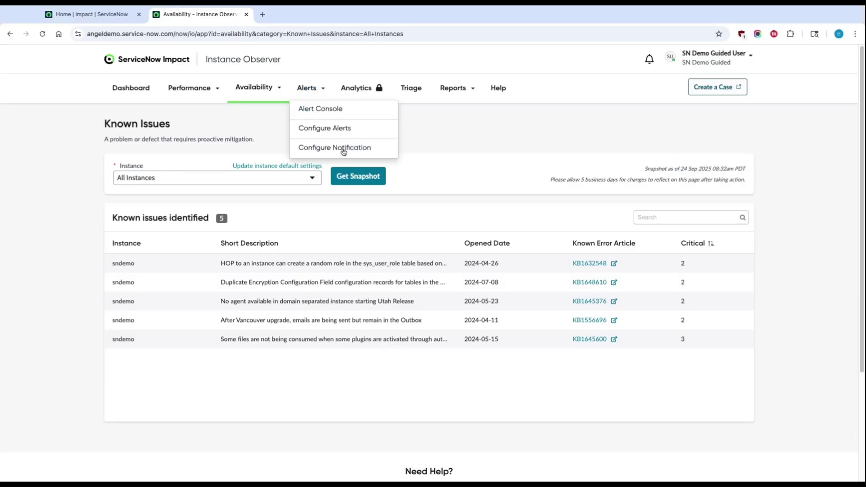
pyautogui.click(344, 148)
pyautogui.click(210, 171)
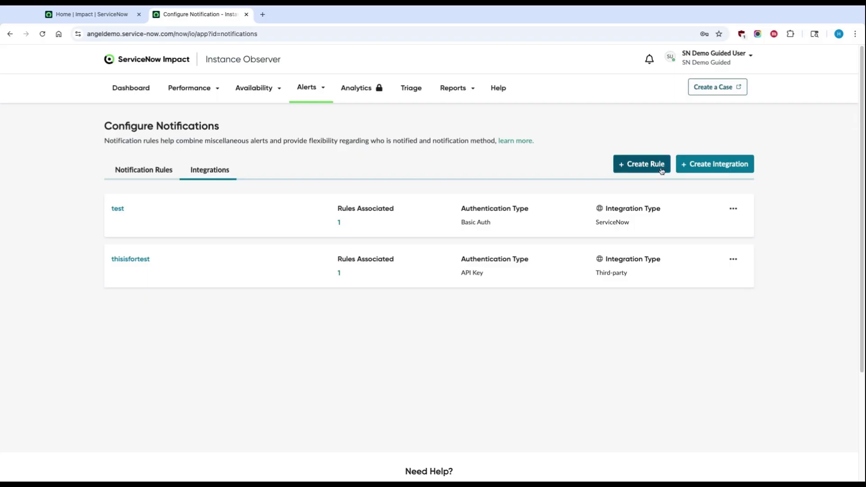
pyautogui.click(727, 167)
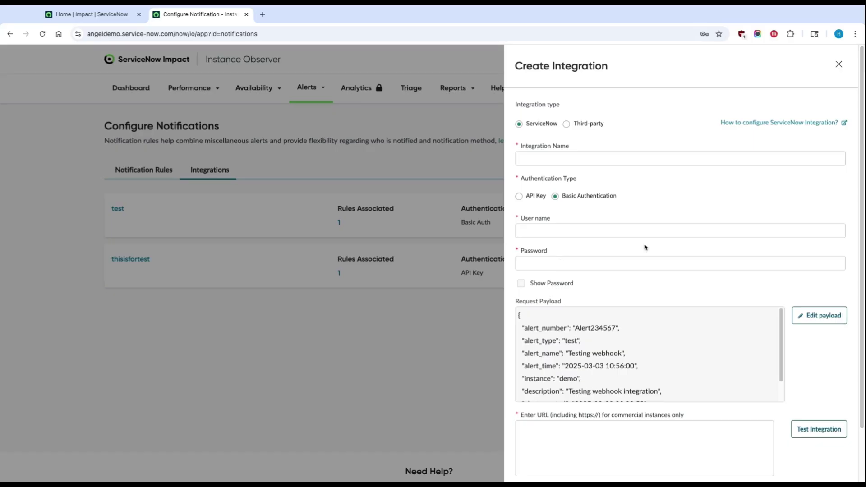
pyautogui.scroll(-2, 644, 270)
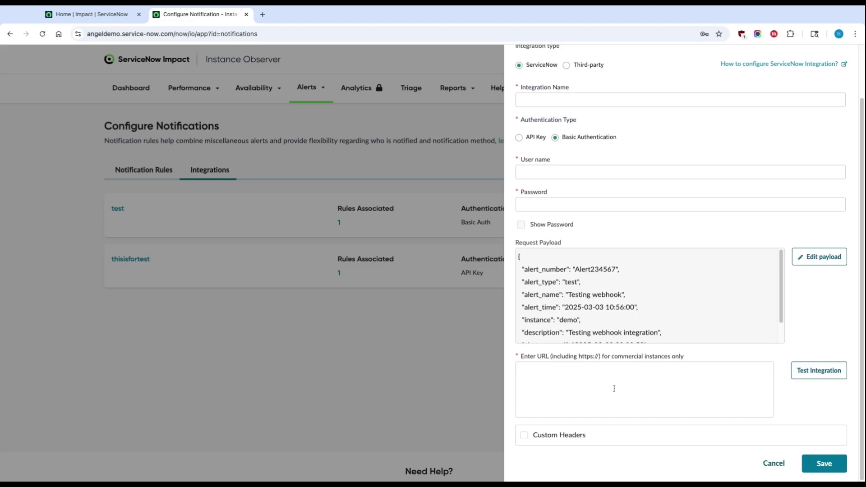
pyautogui.scroll(3, 630, 381)
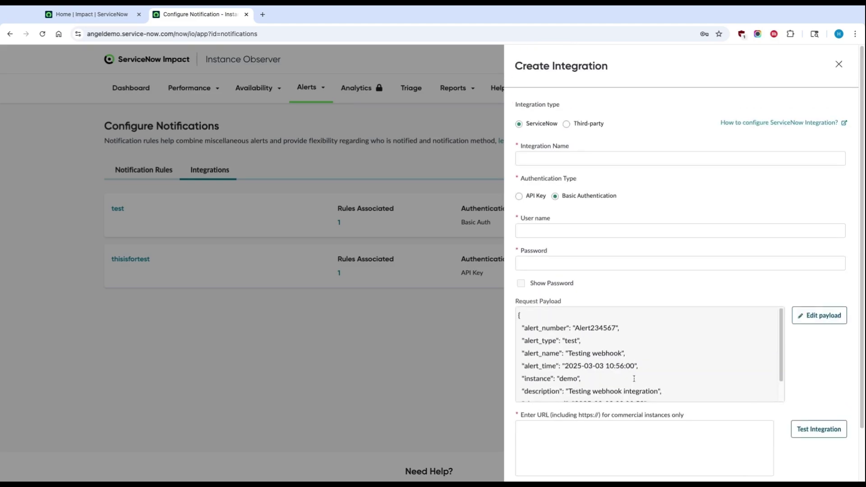
pyautogui.click(567, 123)
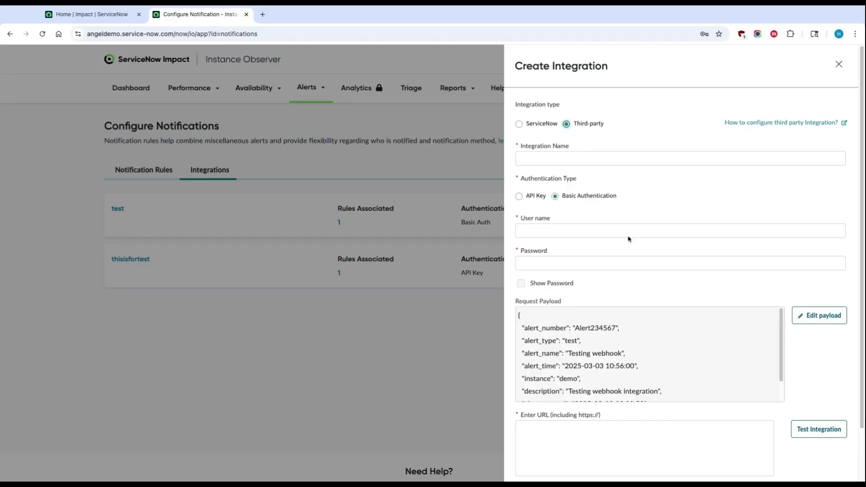
pyautogui.scroll(-2, 616, 242)
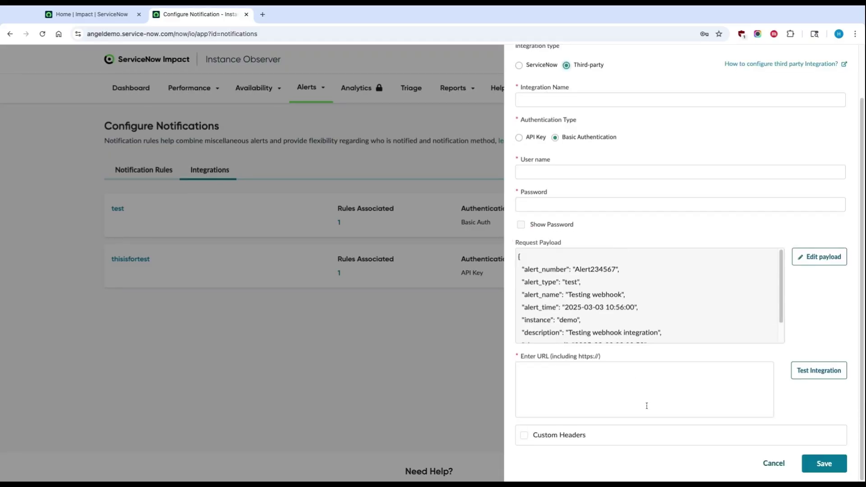
pyautogui.click(138, 126)
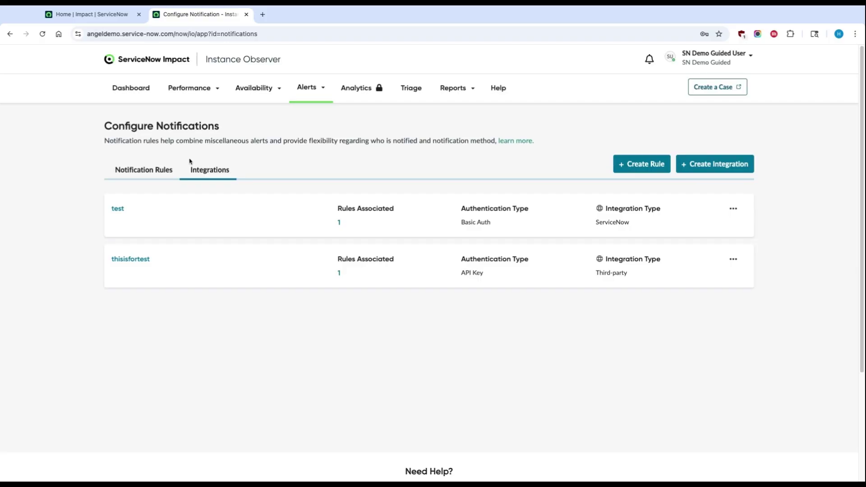
# - Show the Default and test notification rules, previewing and dismissing a new rule form
pyautogui.click(153, 176)
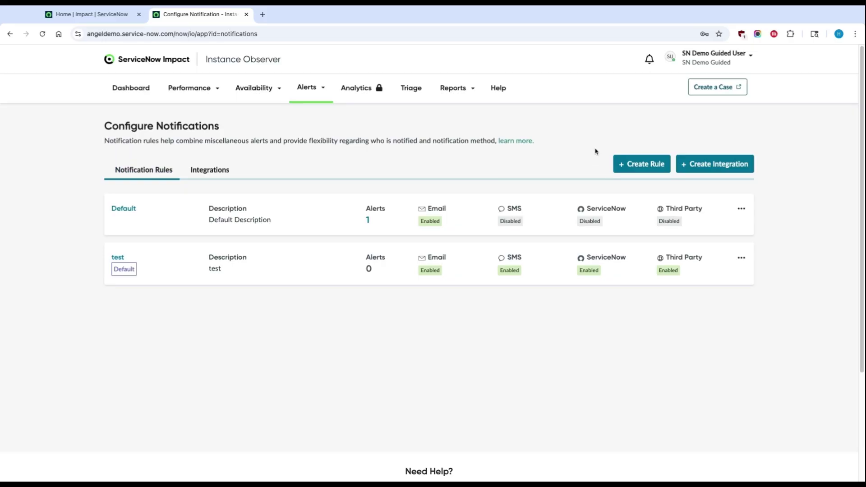
pyautogui.click(636, 166)
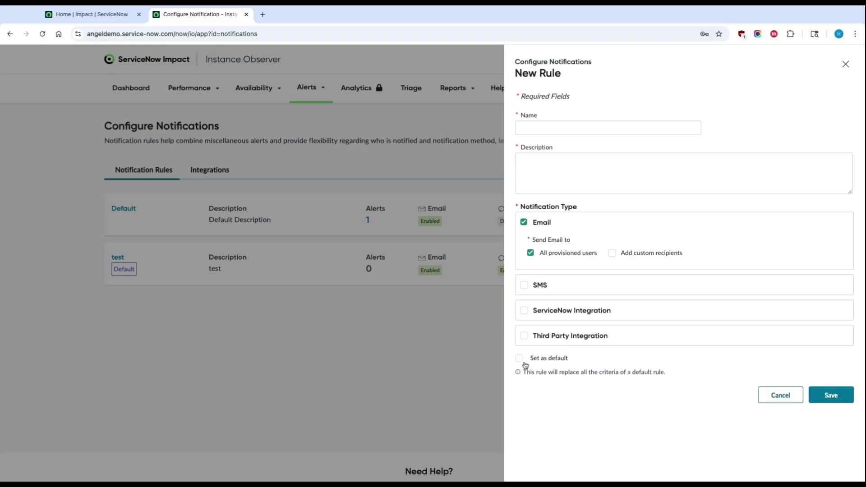
pyautogui.press('Escape')
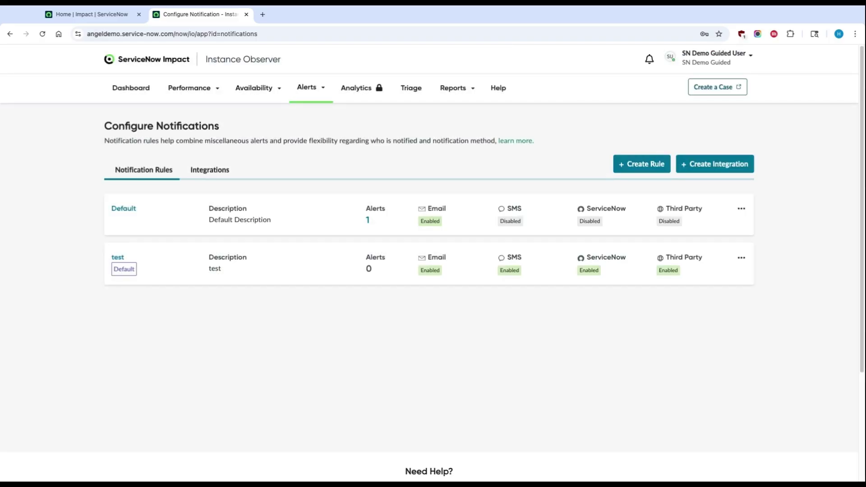
pyautogui.click(315, 93)
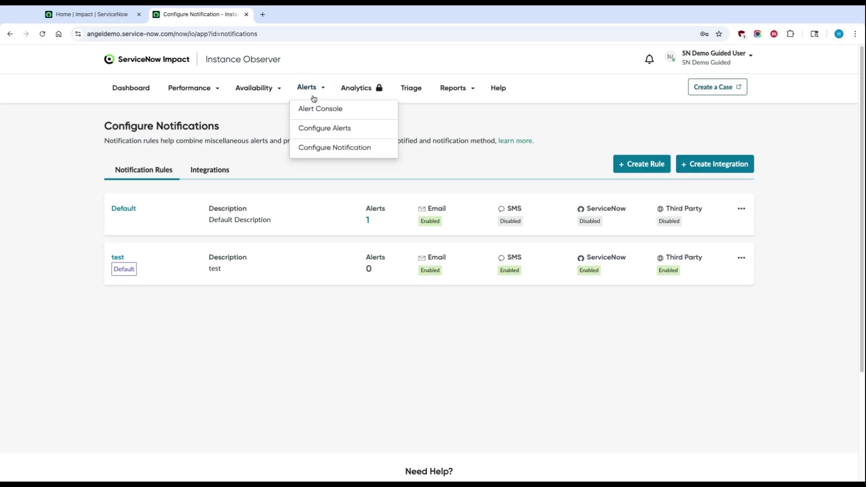
# - Set the Database Response Time alert to 3× historical median and simulate it, showing 4 alerts in 7 days
pyautogui.click(323, 135)
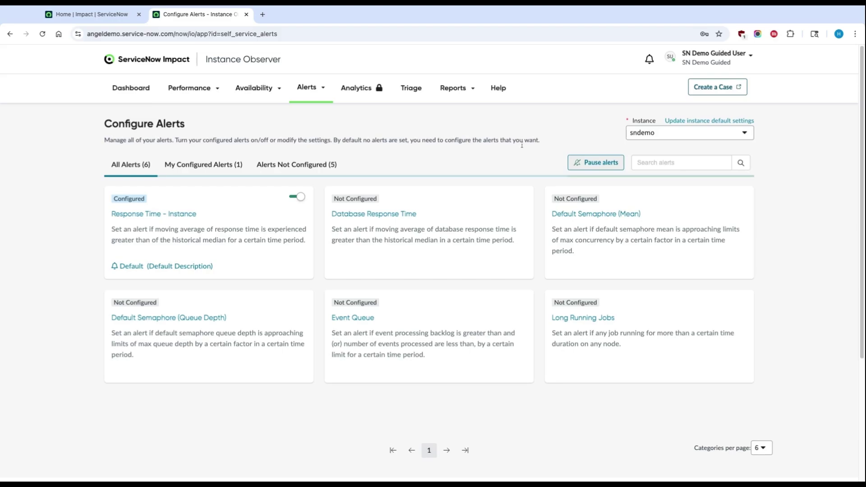
pyautogui.click(402, 216)
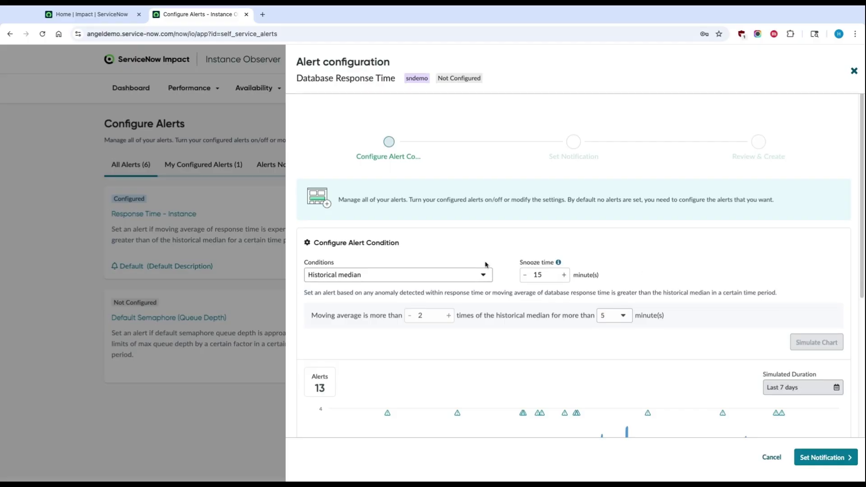
pyautogui.click(409, 282)
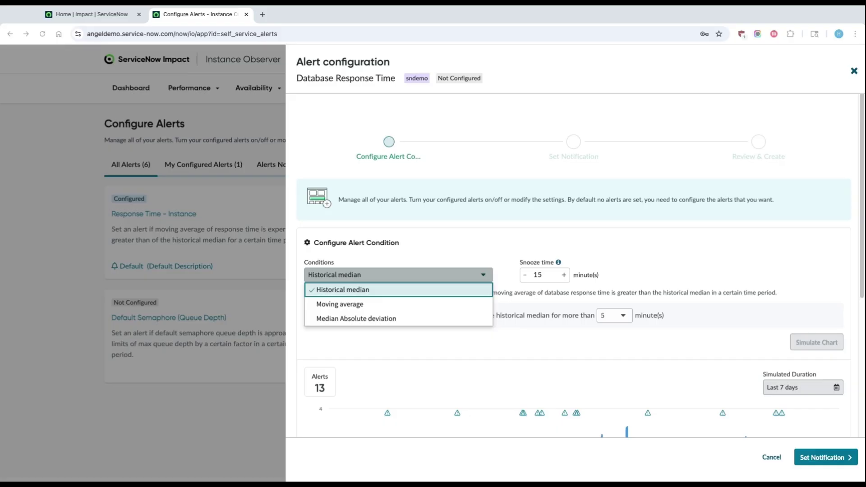
pyautogui.click(488, 243)
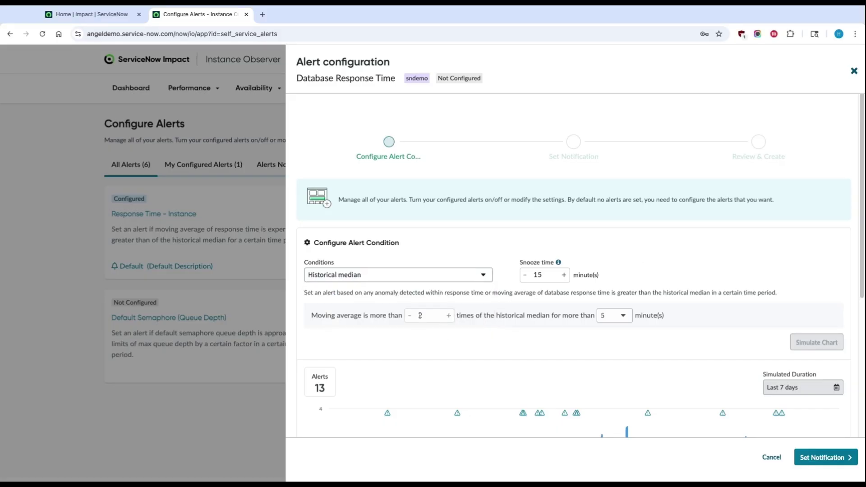
pyautogui.click(448, 316)
pyautogui.click(798, 345)
pyautogui.scroll(-2, 586, 312)
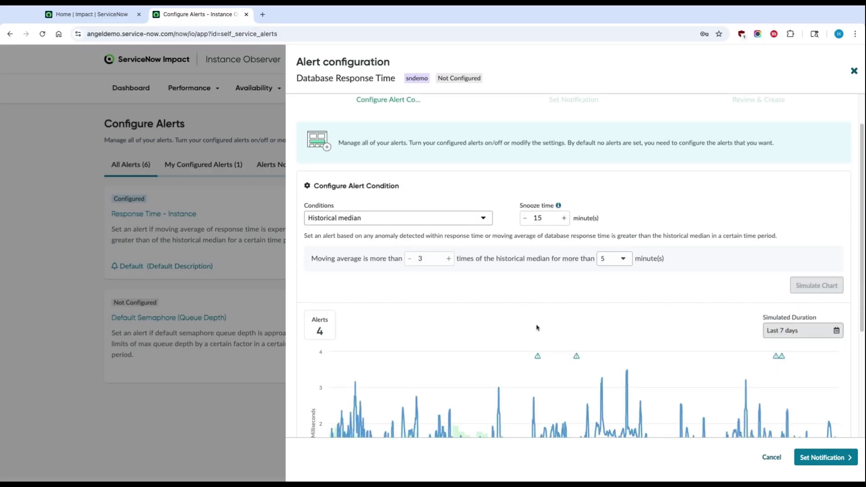
pyautogui.scroll(-1, 536, 328)
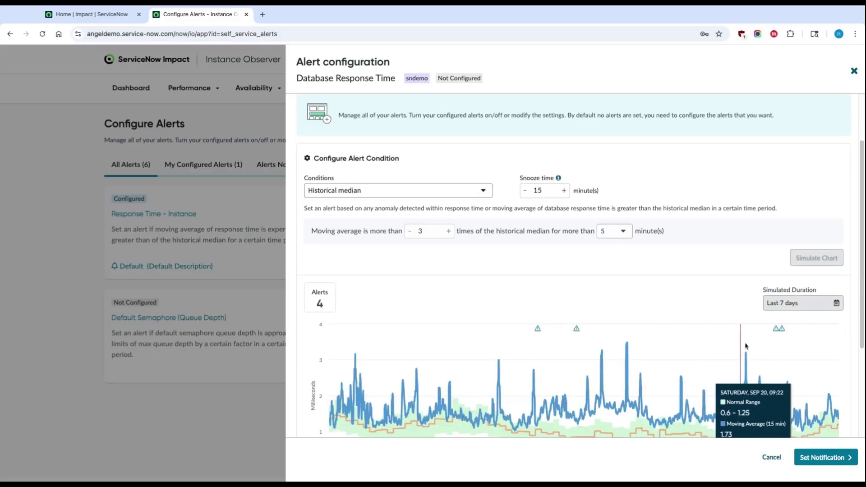
# - Review the Database Response Time alert with the test notification rule, then discard it uncreated
pyautogui.click(826, 464)
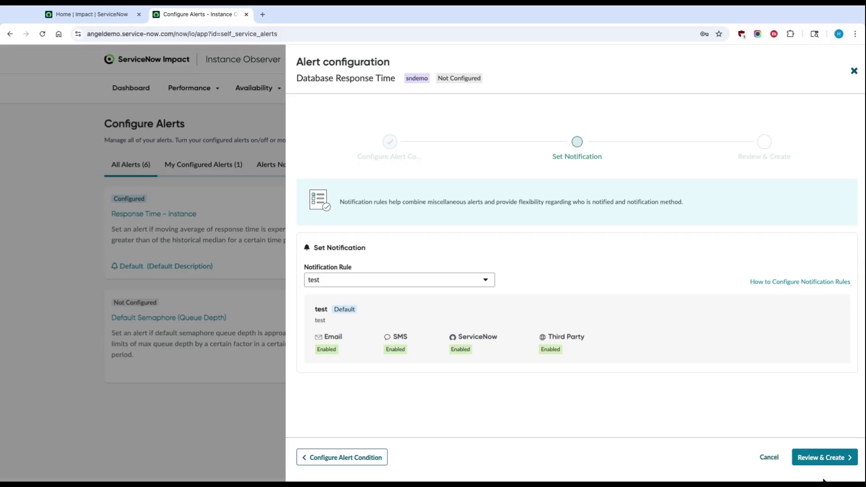
pyautogui.click(829, 459)
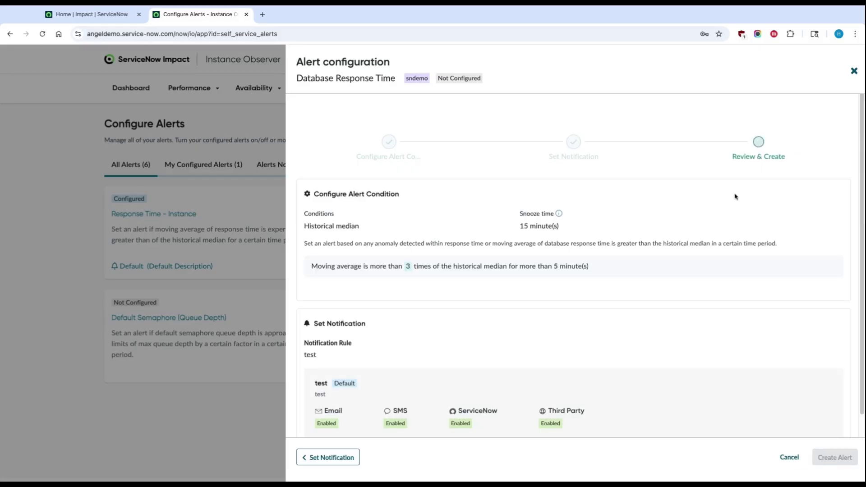
pyautogui.scroll(-1, 748, 280)
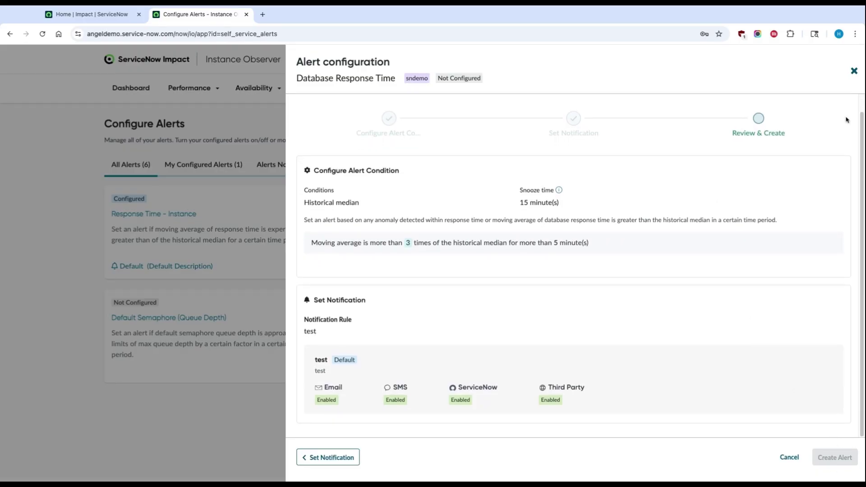
pyautogui.click(854, 71)
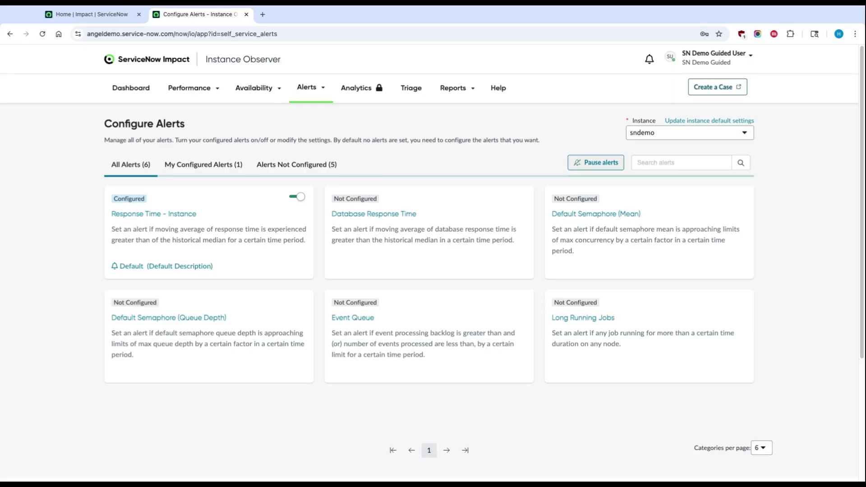
# - Generate a Daily Performance Metrics Report for sndemo covering Today
pyautogui.click(450, 116)
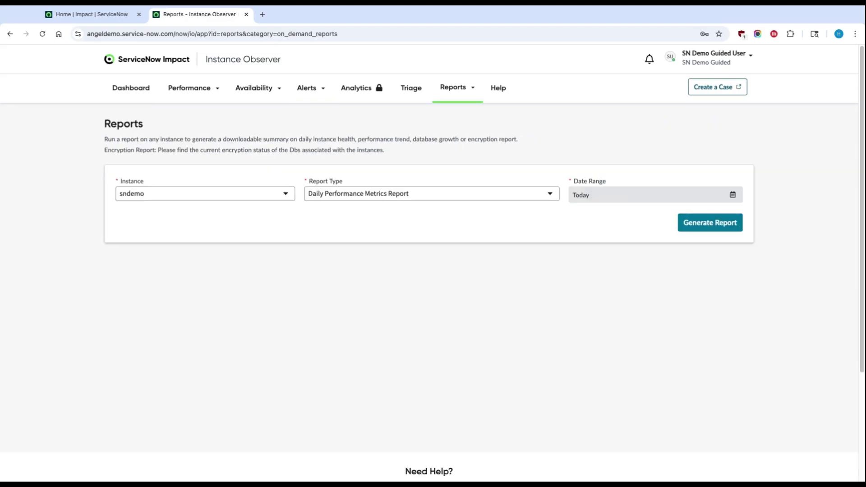
pyautogui.click(456, 194)
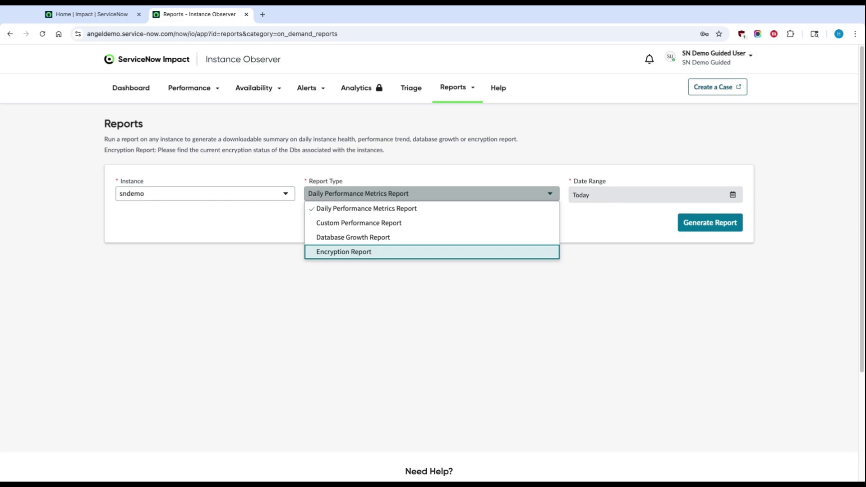
pyautogui.click(400, 208)
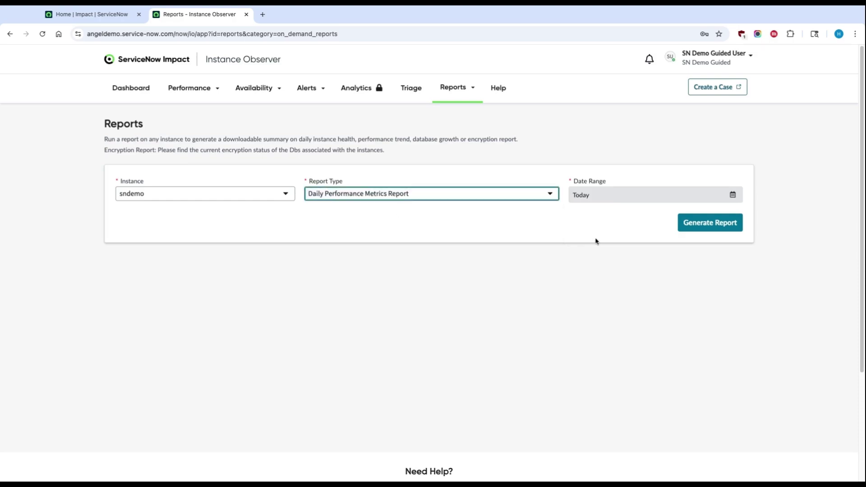
pyautogui.click(715, 230)
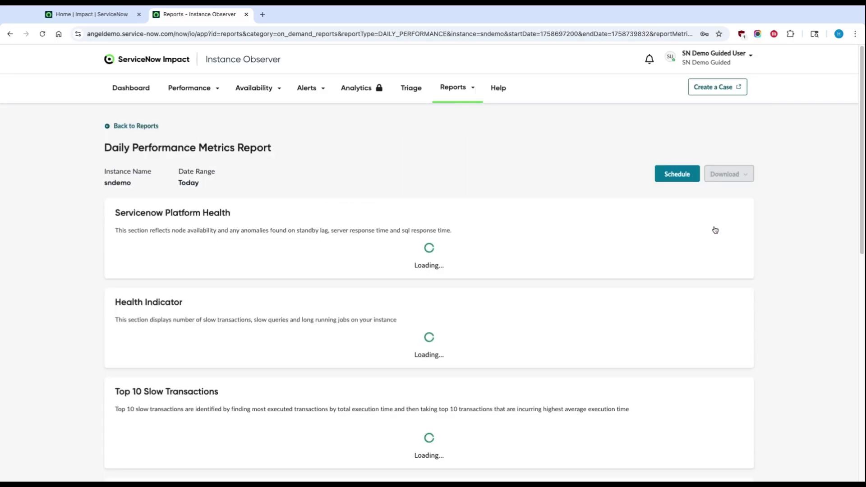
pyautogui.click(675, 180)
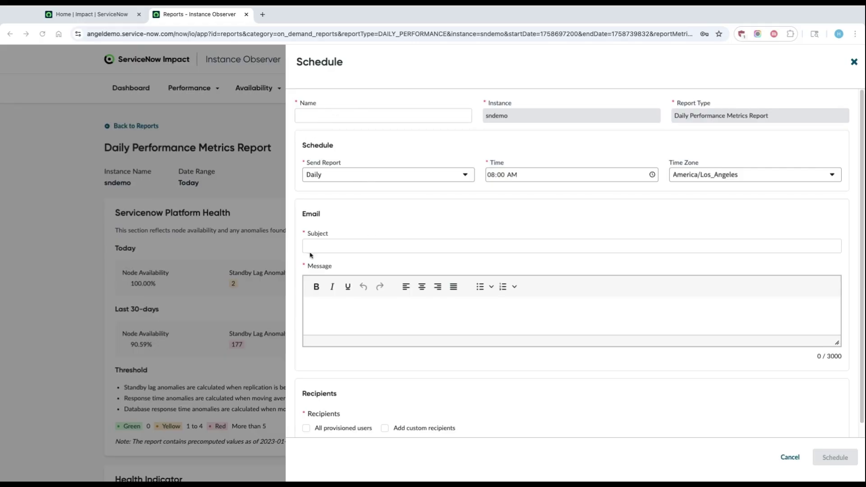
pyautogui.scroll(-1, 372, 266)
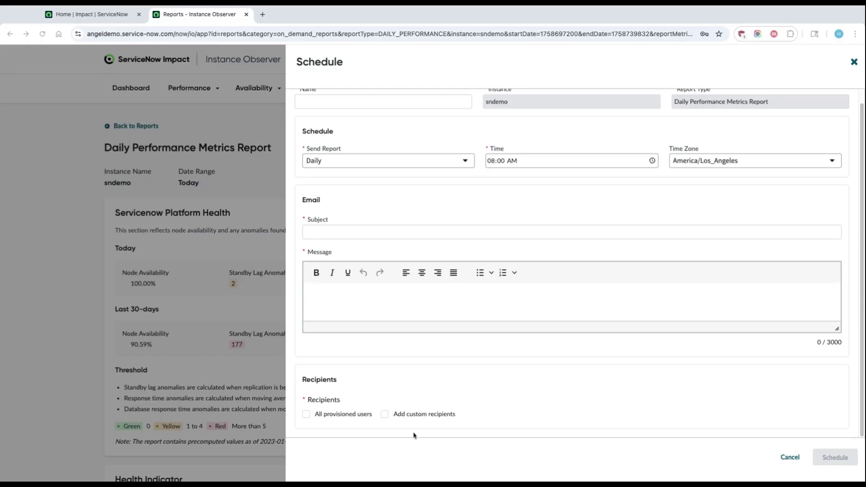
pyautogui.press('Escape')
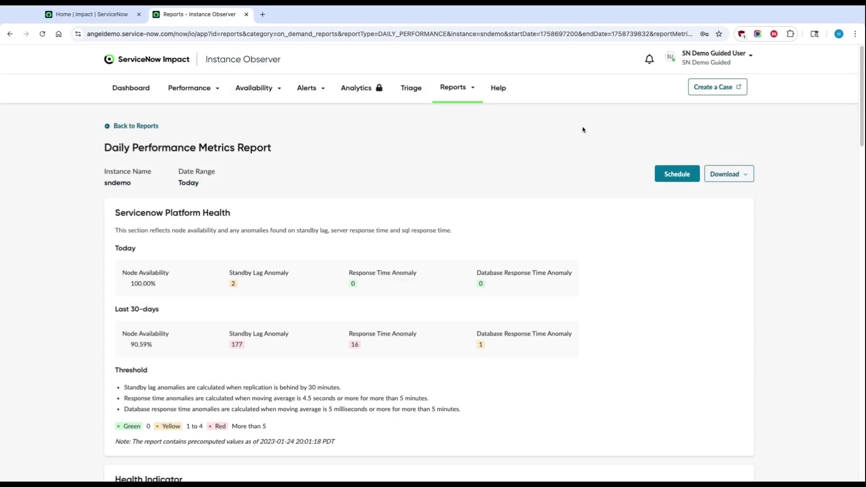